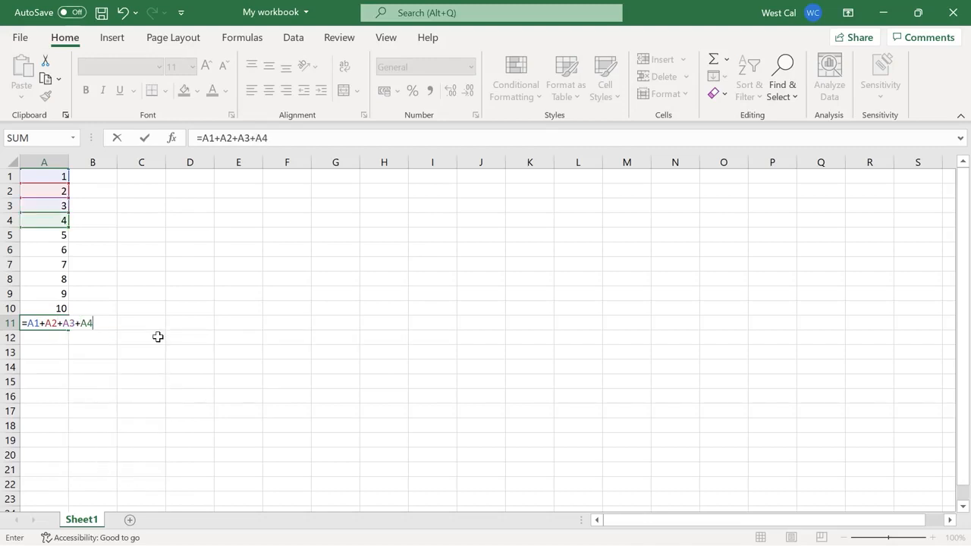
Discard the unfinished cell-by-cell addition in A11 and enter a sum of the range A1:A10 there instead
key("Escape")
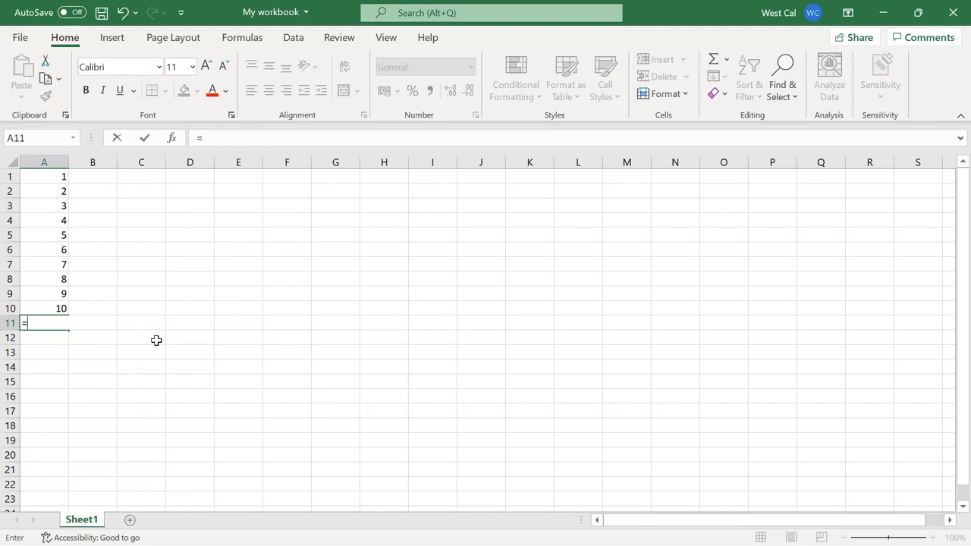
type("=sum")
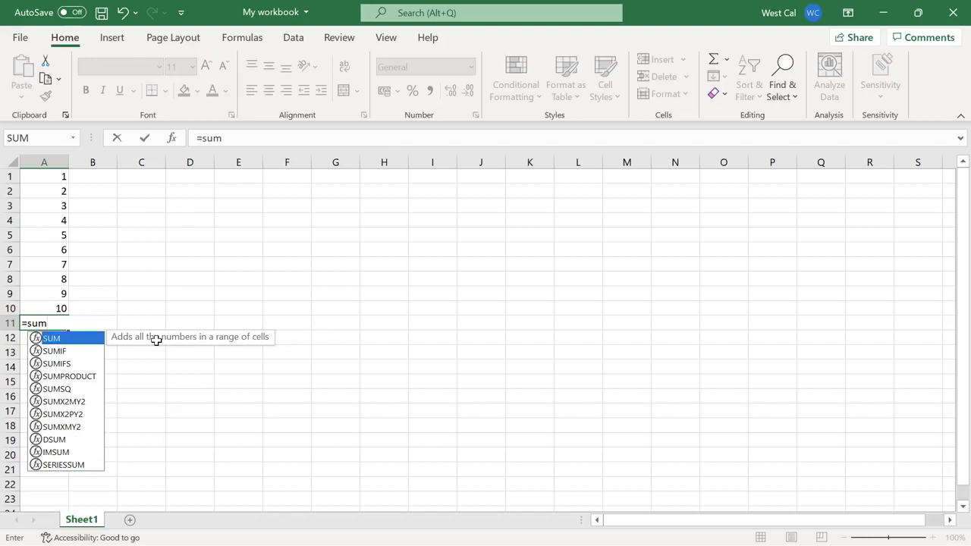
type("(")
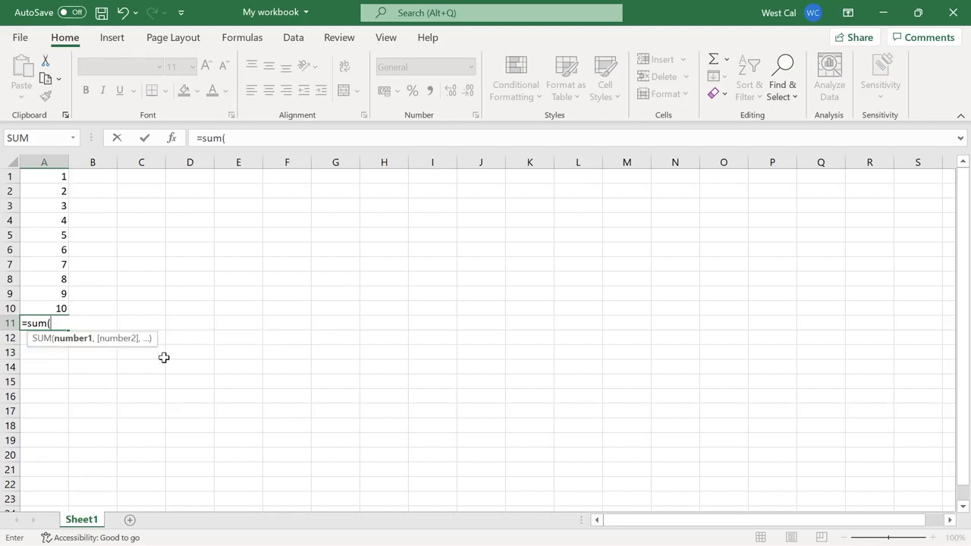
left_click_drag(47, 176, 43, 308)
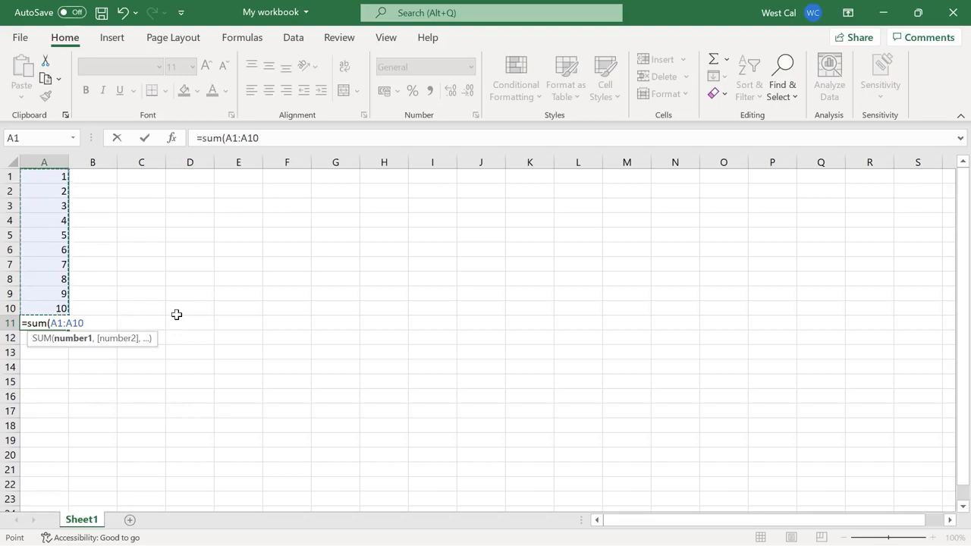
key("Return")
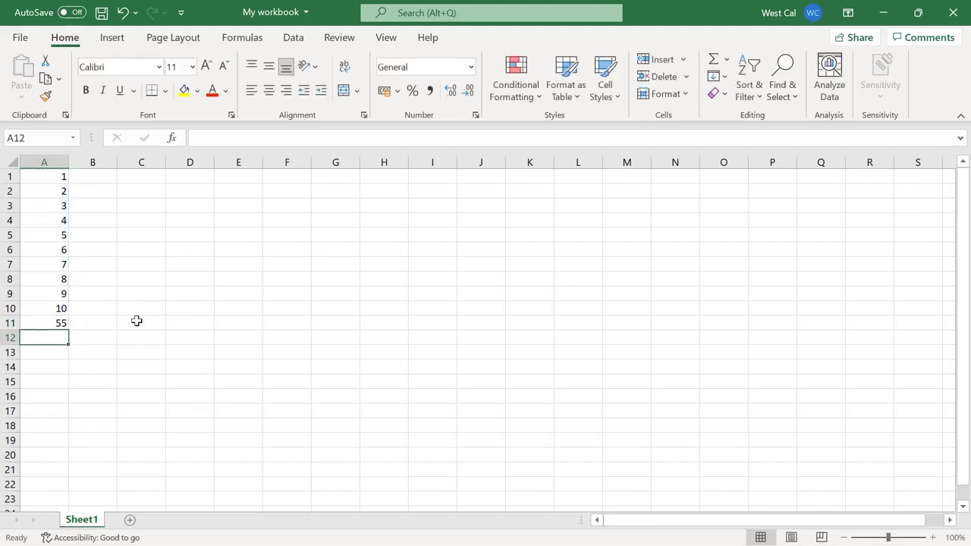
Clear cell A11 and build the formula =sum(A1:A10) for it in the formula bar
left_click(67, 323)
key("Delete")
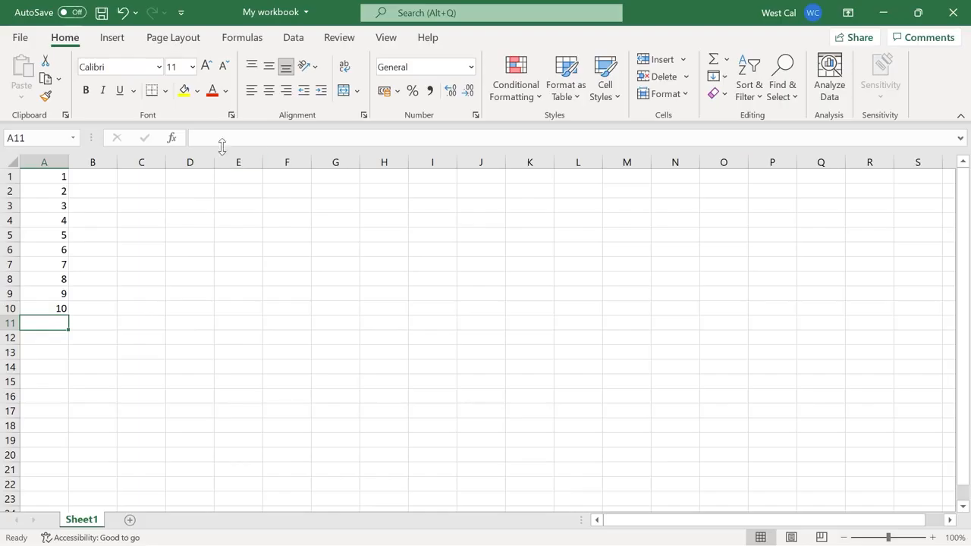
left_click(174, 124)
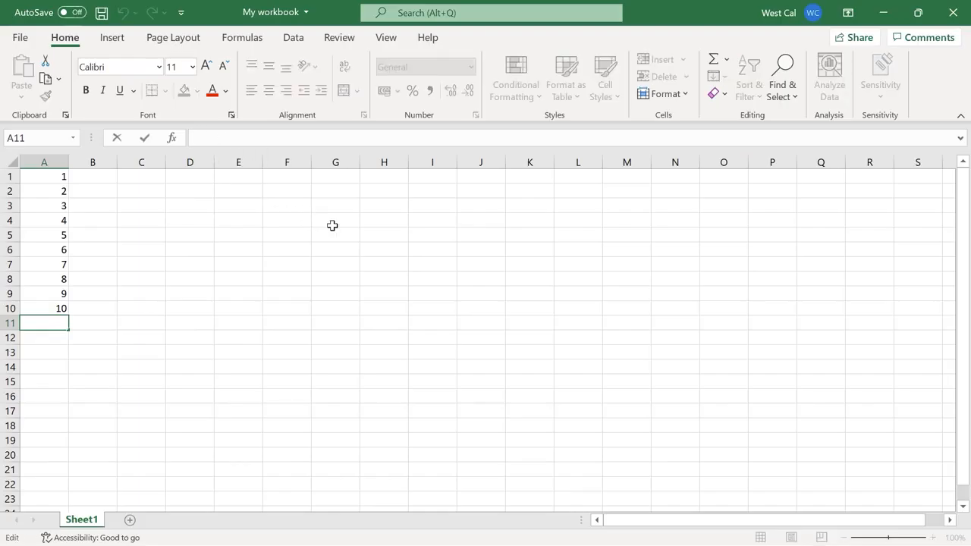
type("=sum")
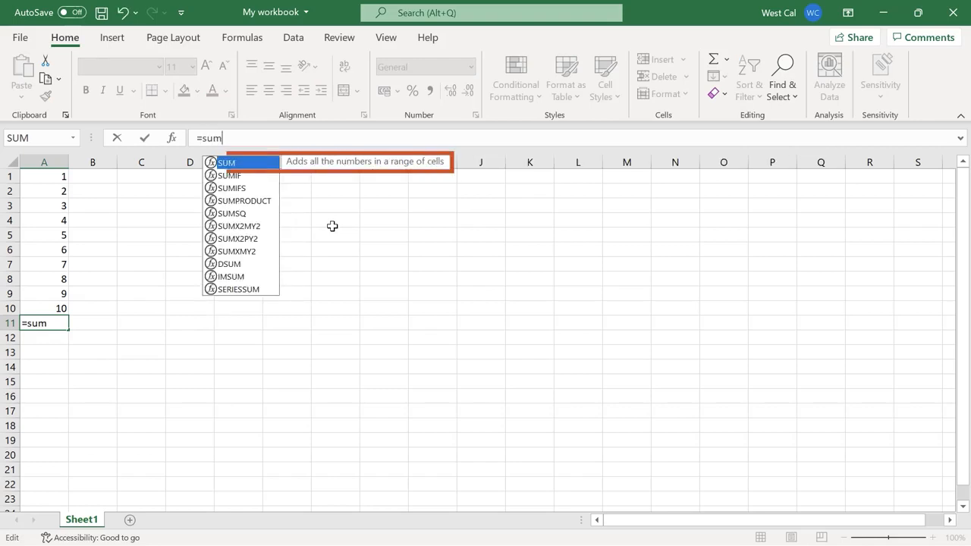
key("Down")
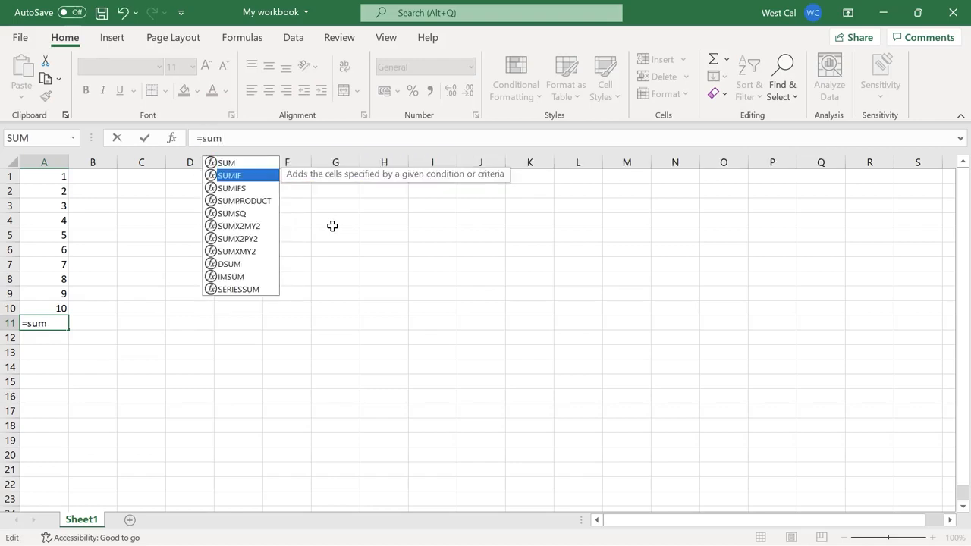
key("Down")
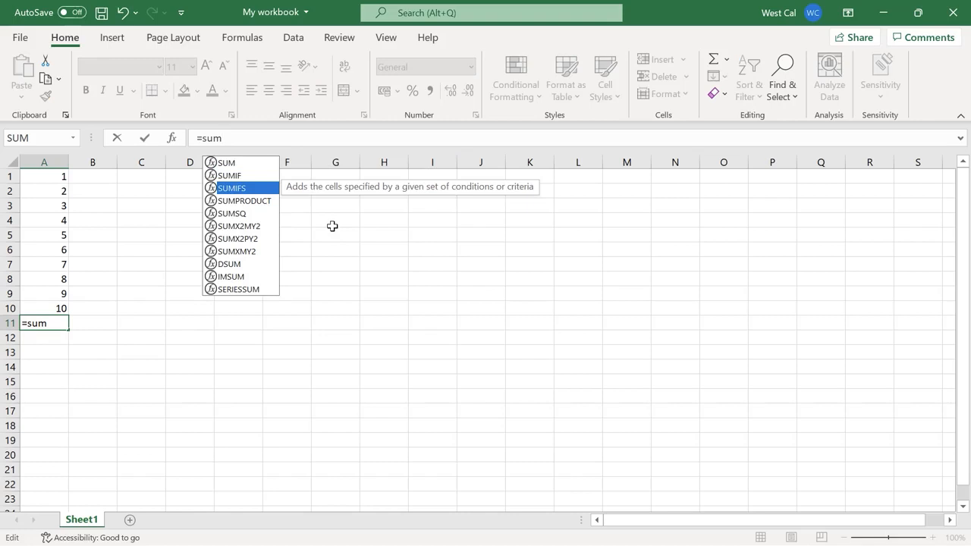
key("Down")
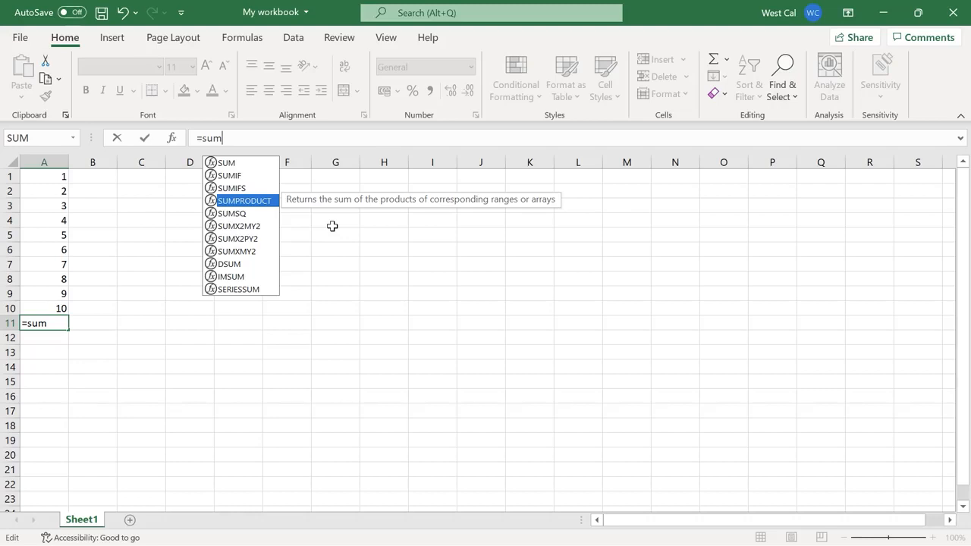
type("(")
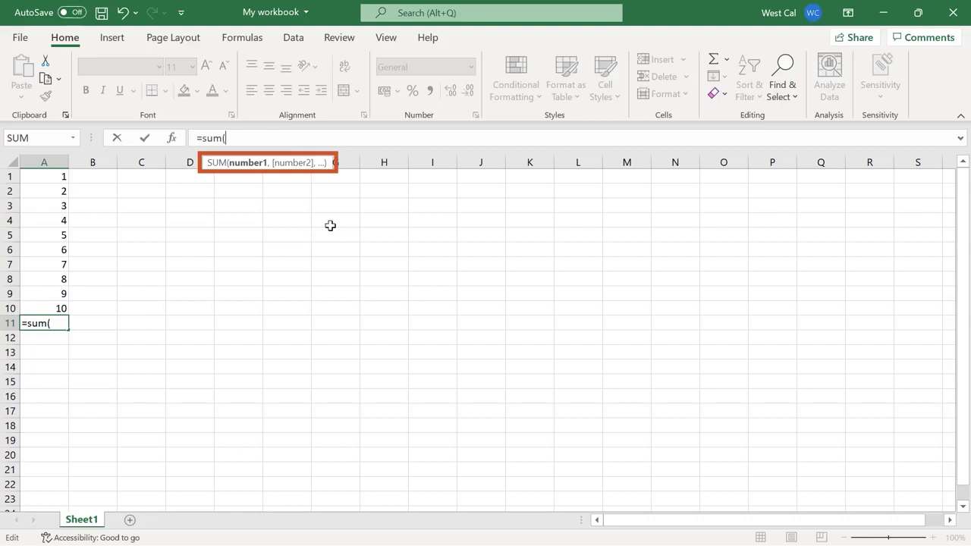
left_click_drag(62, 175, 61, 308)
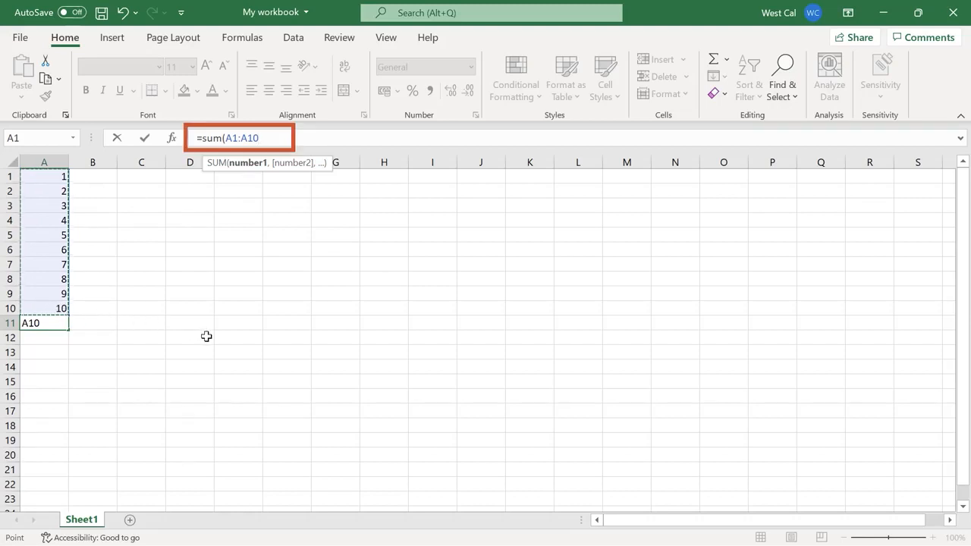
type(")")
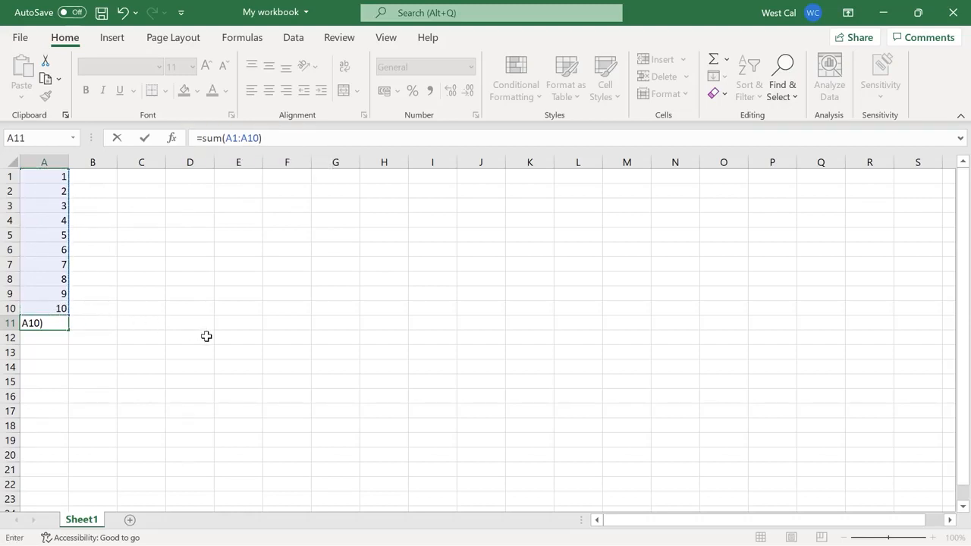
key("Return")
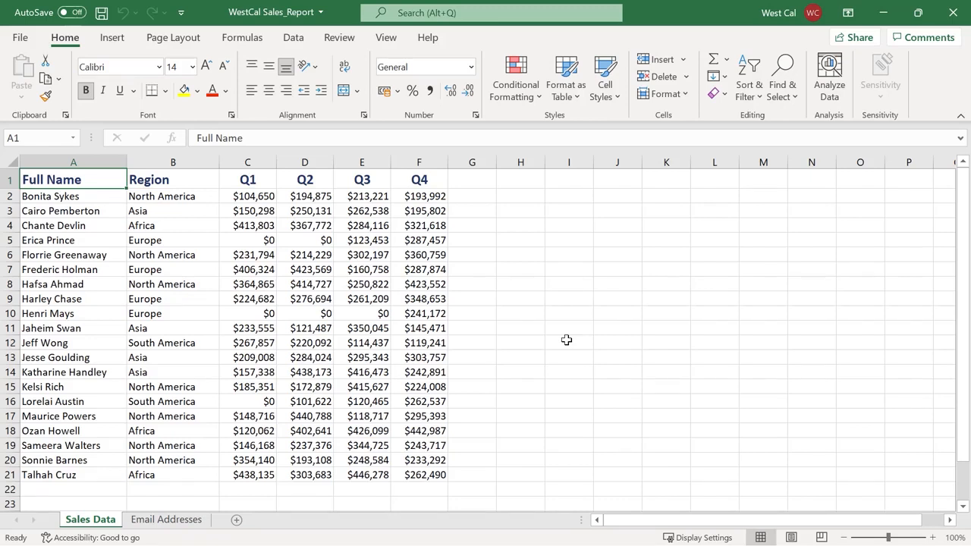
In the WestCal sales report, insert the AVERAGE function in cell G2 for the quarterly range C2:F2
left_click(482, 199)
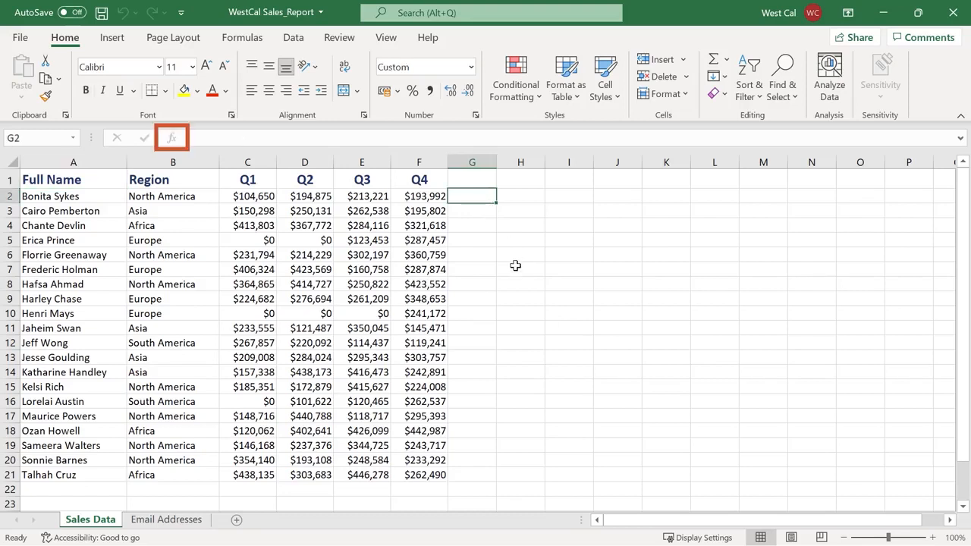
left_click(250, 41)
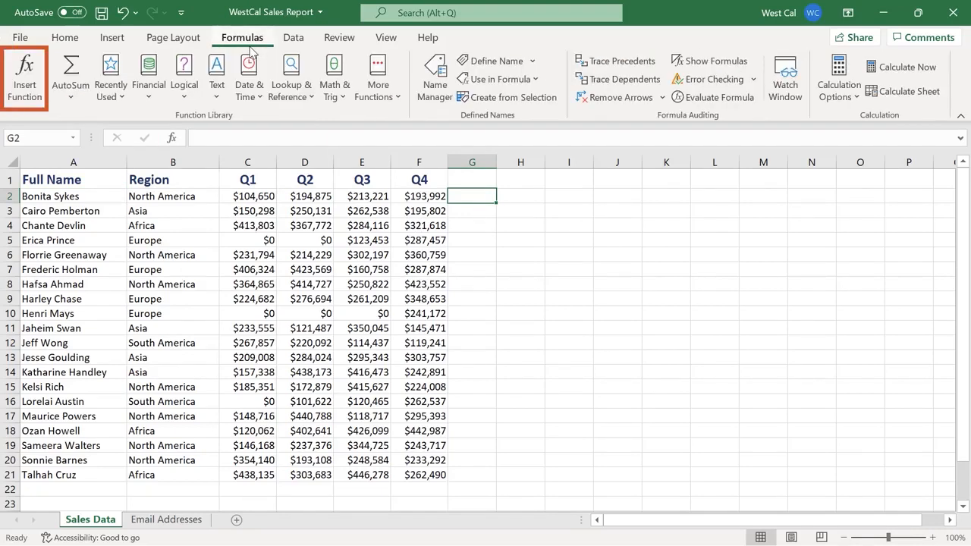
left_click(24, 106)
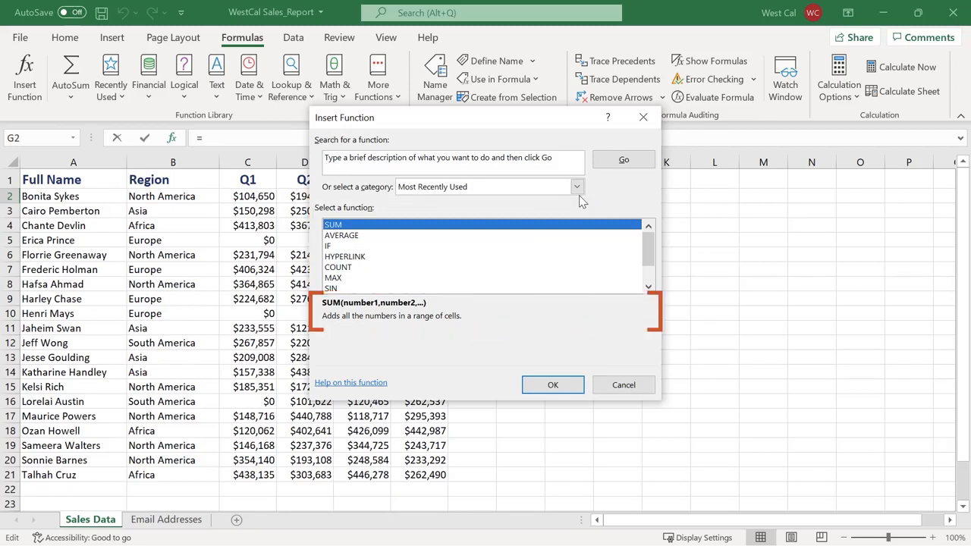
key("Down")
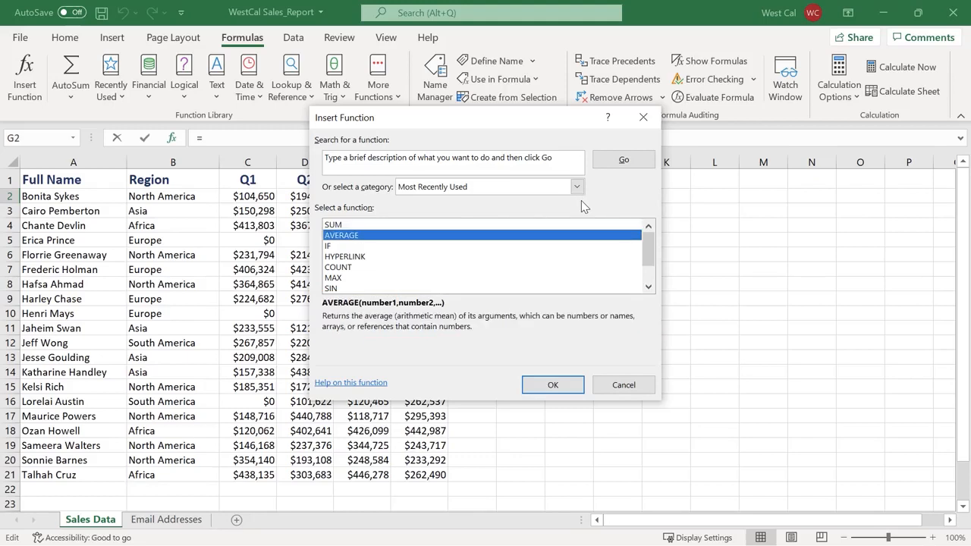
left_click(571, 384)
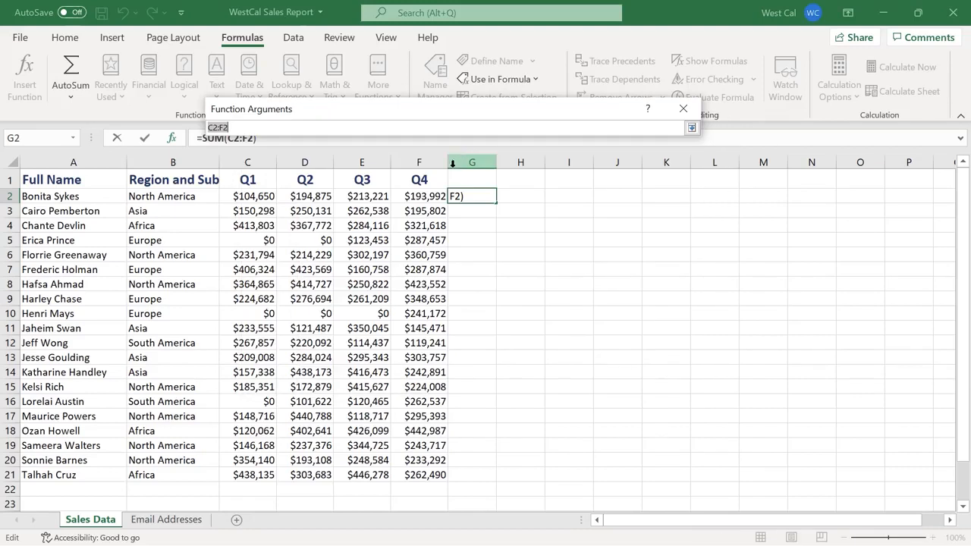
left_click(276, 195)
left_click_drag(276, 195, 416, 203)
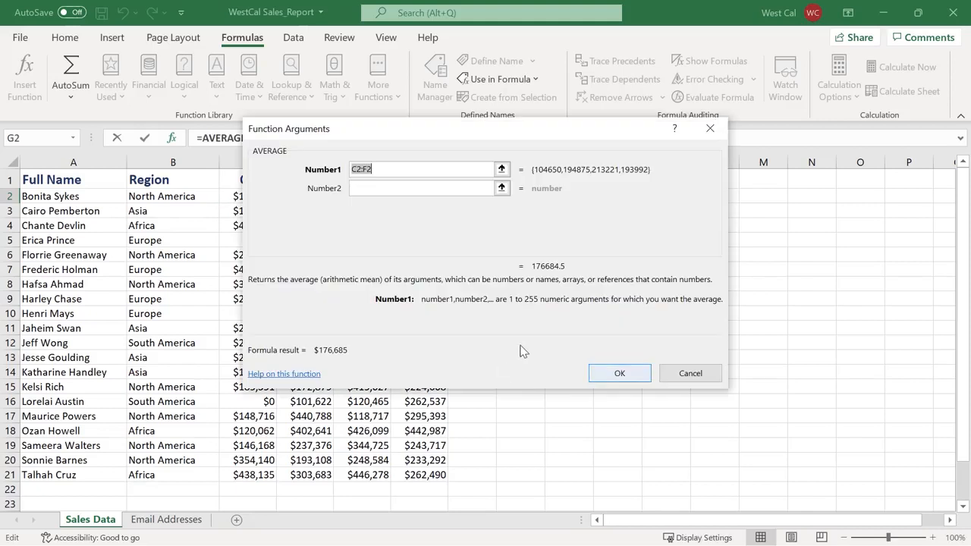
left_click(620, 371)
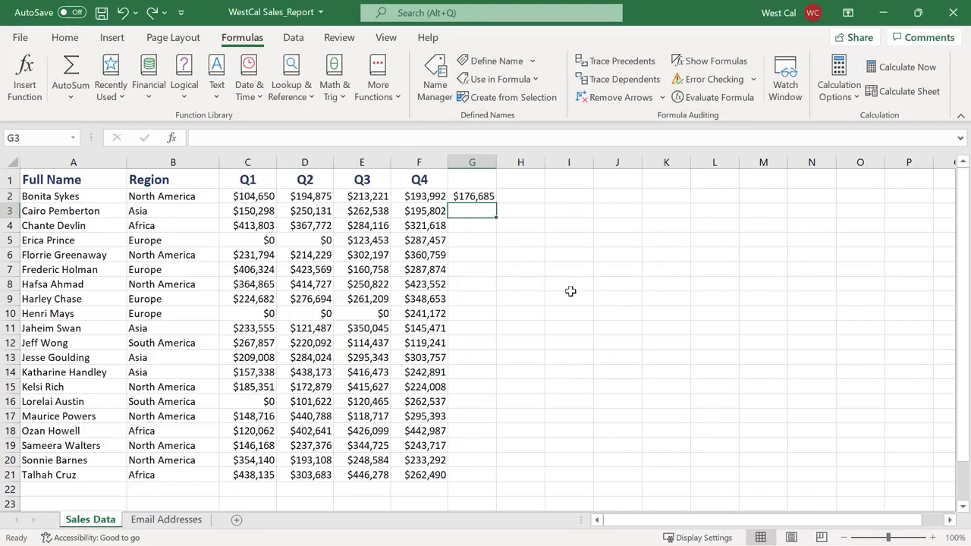
Insert an AutoSum total of the quarterly range C3:F3 in cell G3
left_click(65, 44)
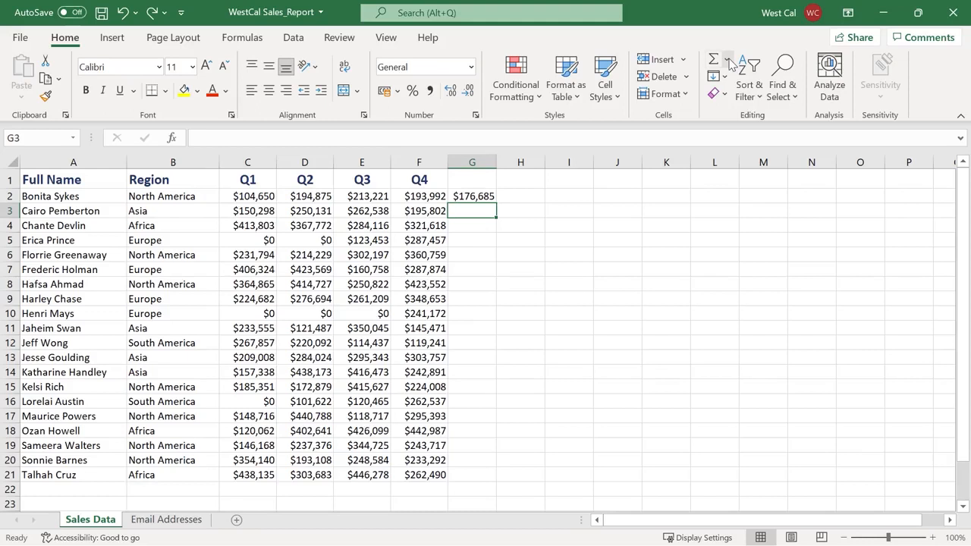
left_click(726, 61)
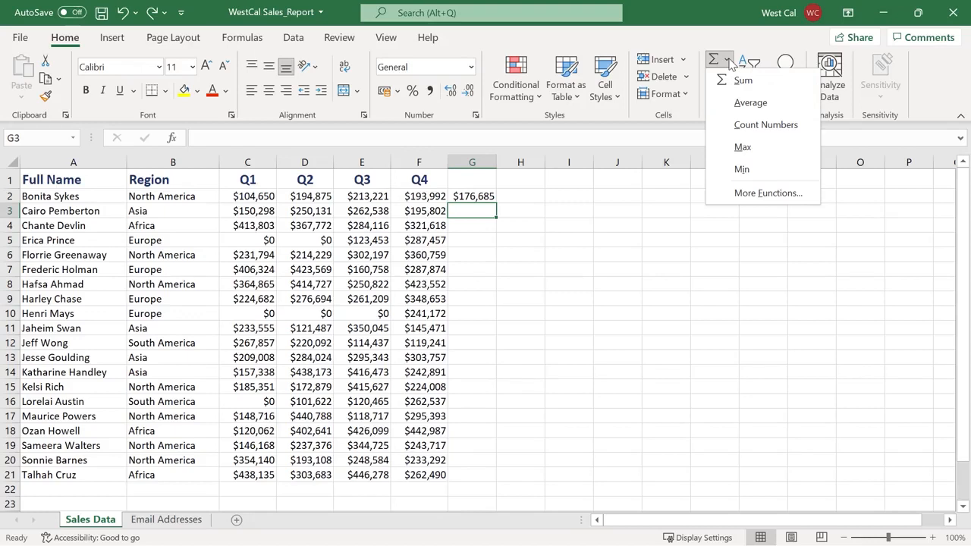
left_click(767, 80)
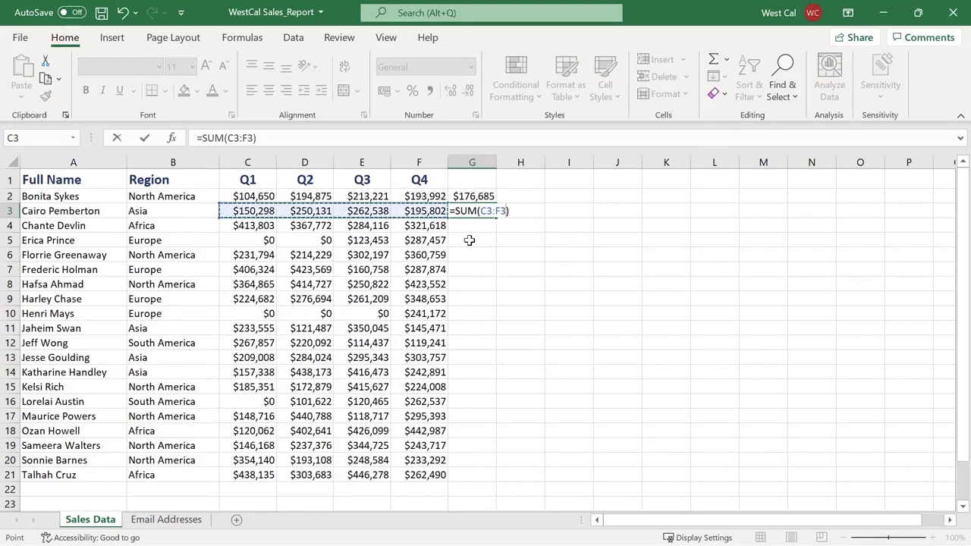
key("Return")
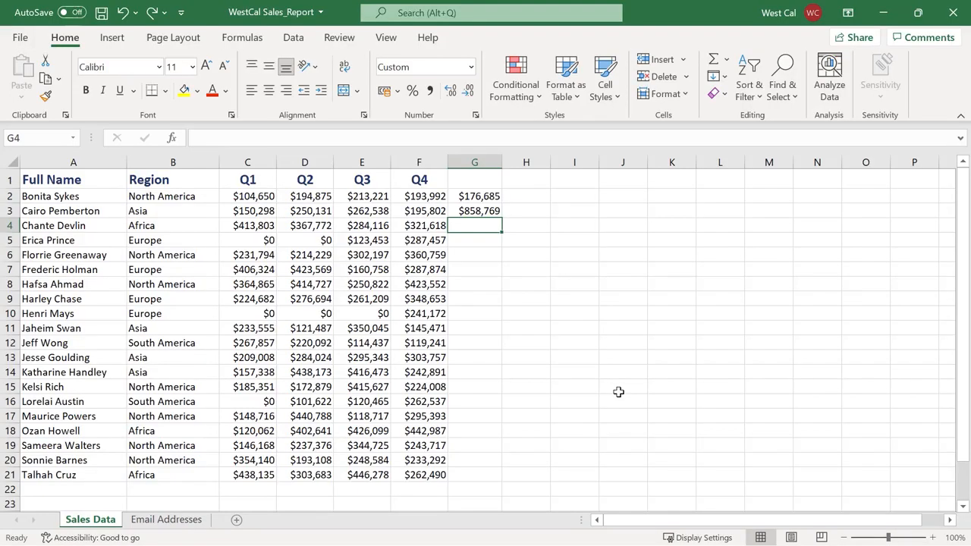
Select the range C4:F4 and examine the status bar's customization options for quick calculations
left_click(266, 224)
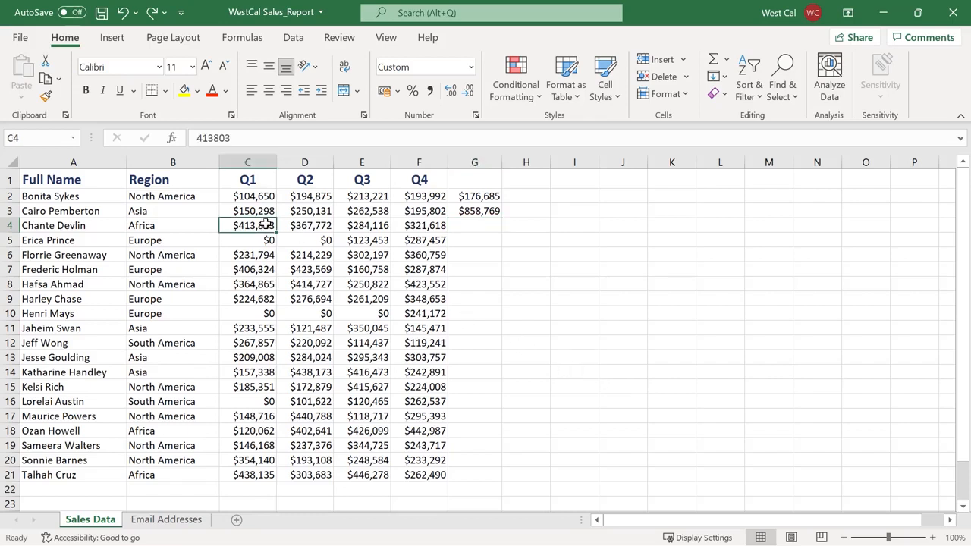
left_click(415, 229, "shift")
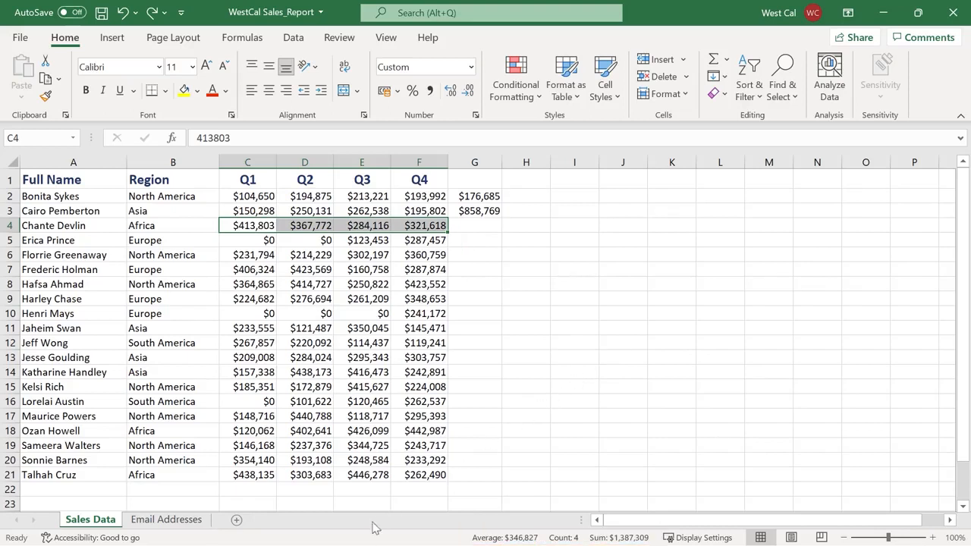
right_click(355, 539)
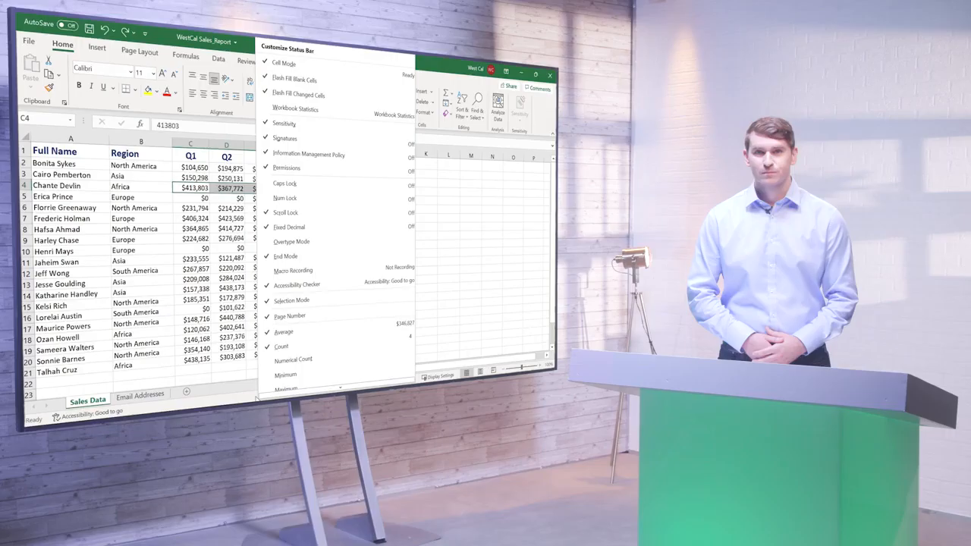
left_click(350, 540)
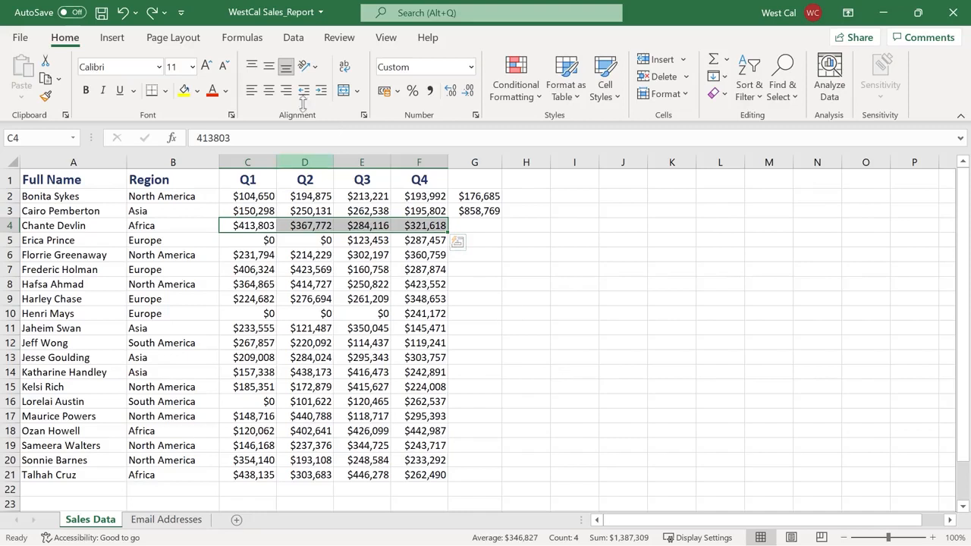
Bring up the function library commands
left_click(246, 46)
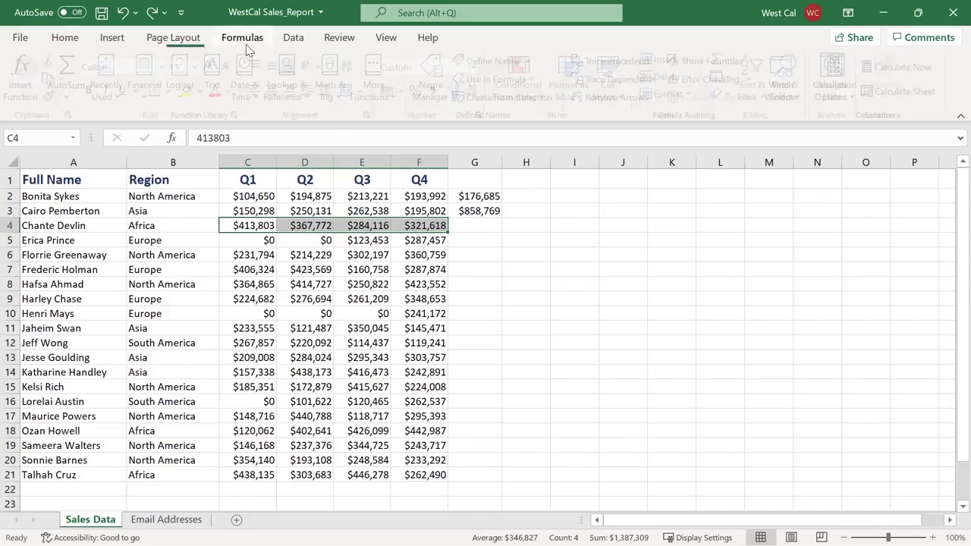